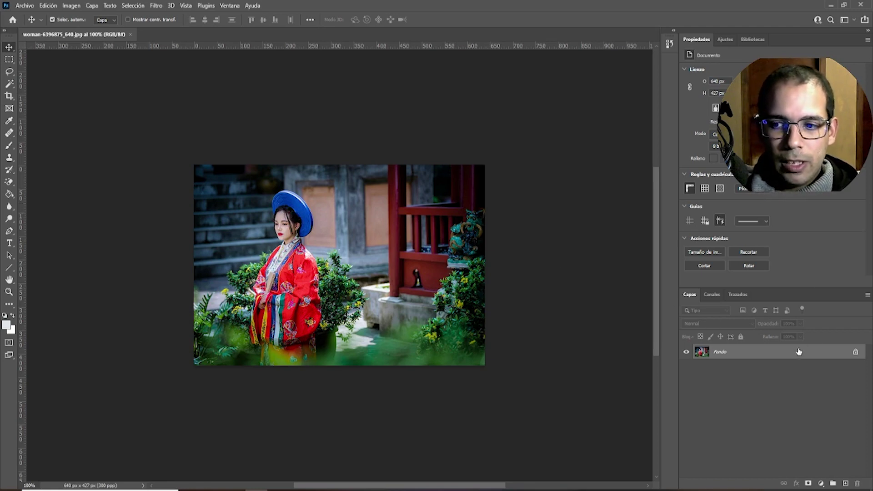
Unlock the Fondo background layer and turn on Superzoom in Neural Filters
left_click(856, 353)
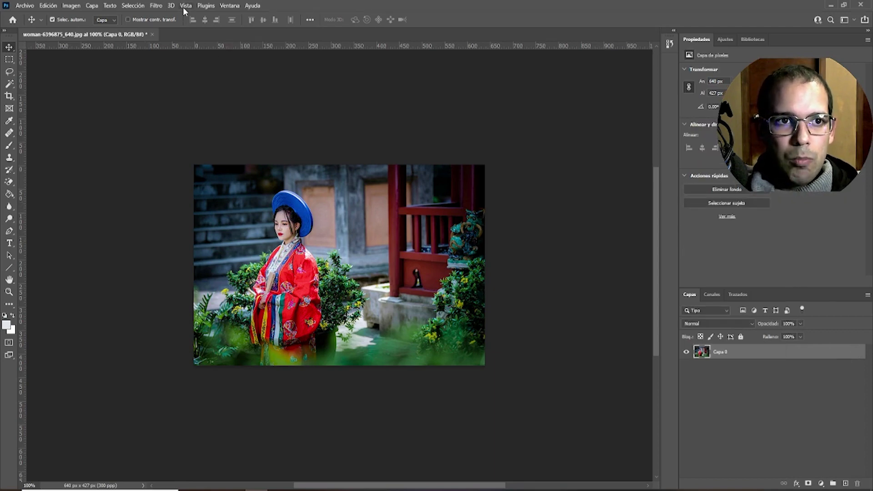
left_click(156, 7)
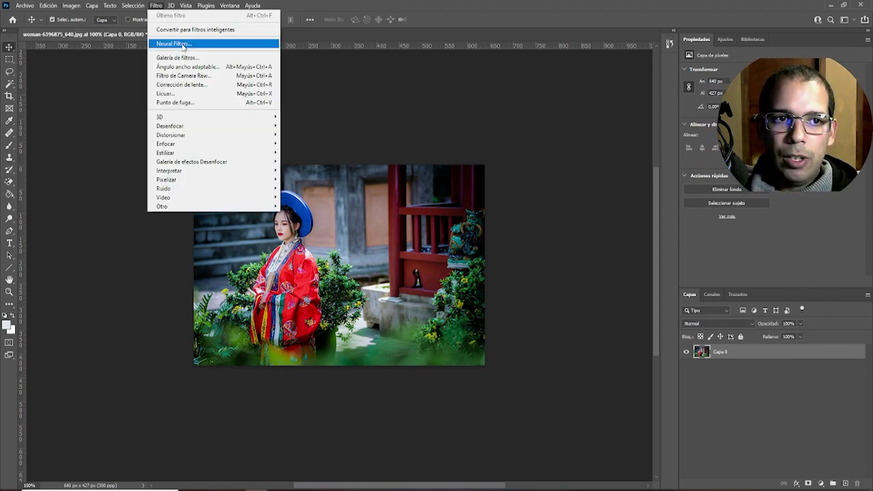
left_click(184, 45)
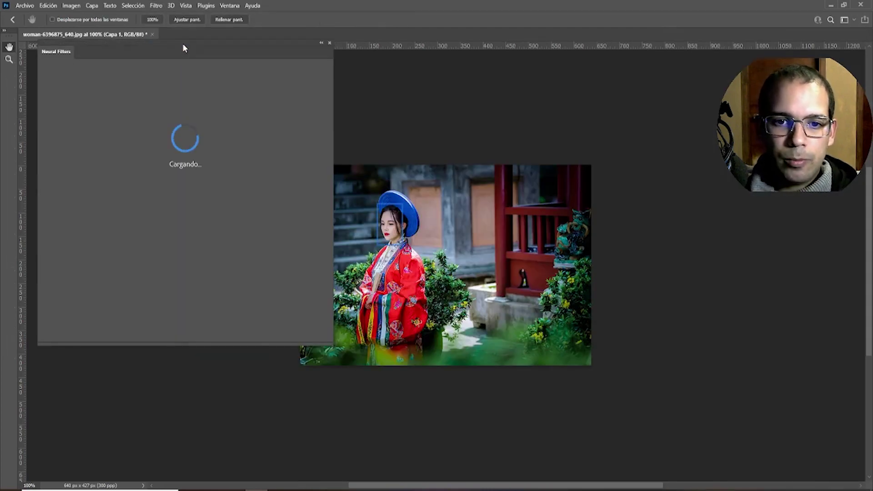
scroll(95, 218, "down", 1)
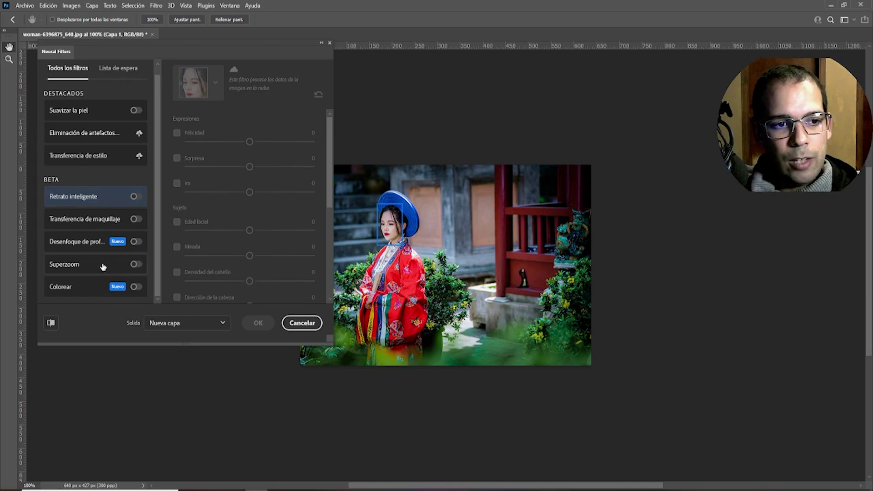
left_click(135, 265)
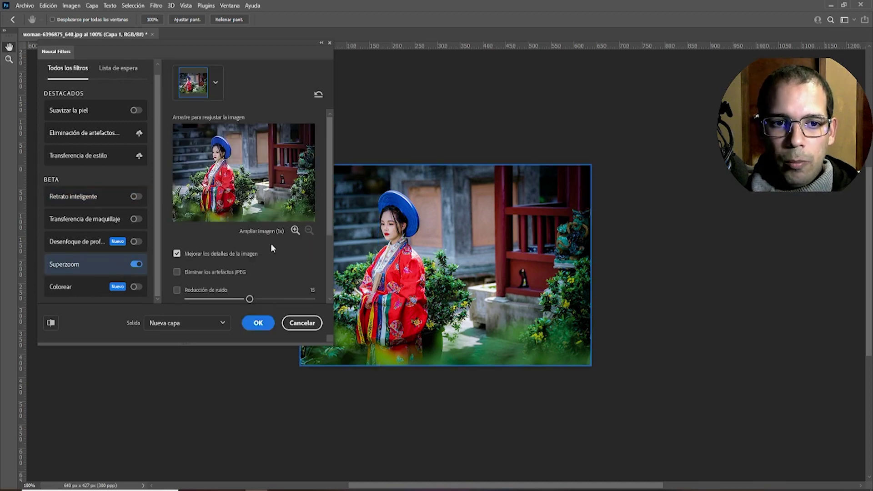
Zoom Superzoom to 2x, frame the preview on the hat and face, and enable JPEG artifact removal
left_click(295, 231)
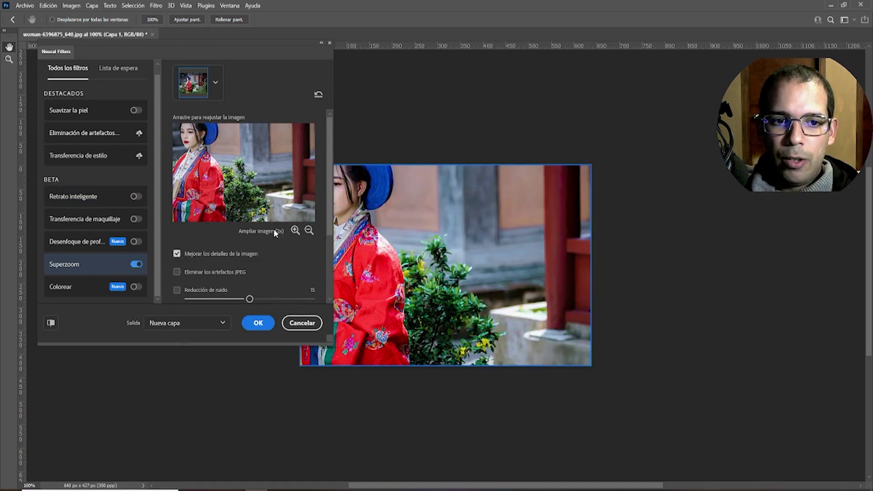
left_click_drag(198, 149, 271, 177)
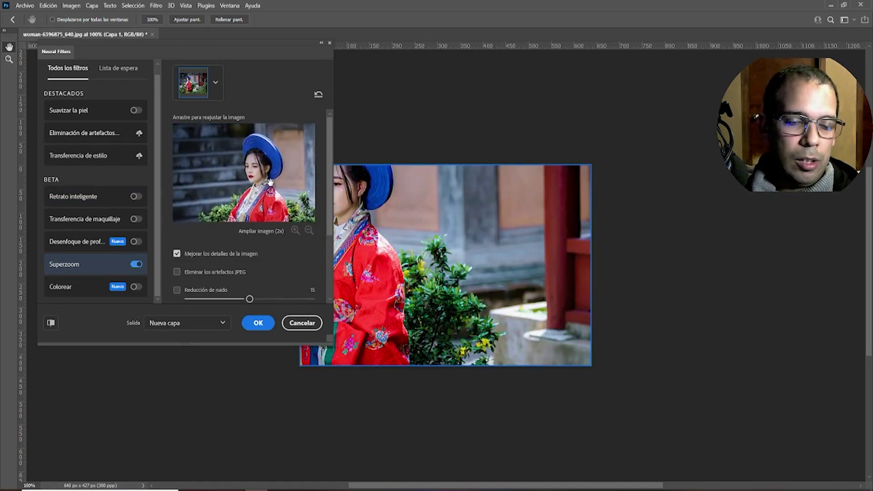
left_click_drag(272, 177, 262, 178)
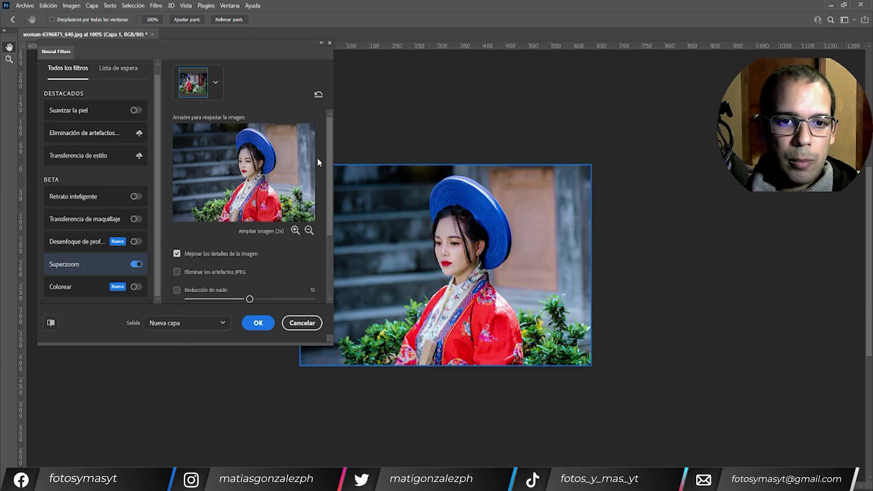
left_click_drag(329, 155, 330, 177)
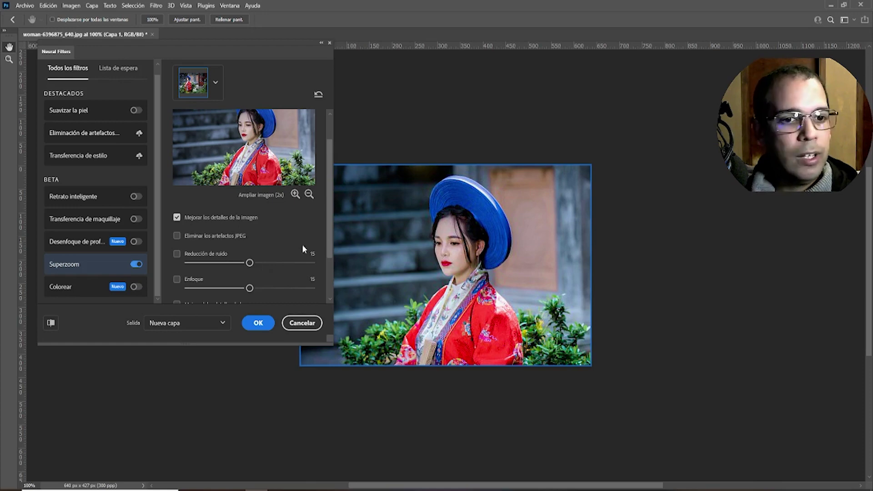
left_click(177, 236)
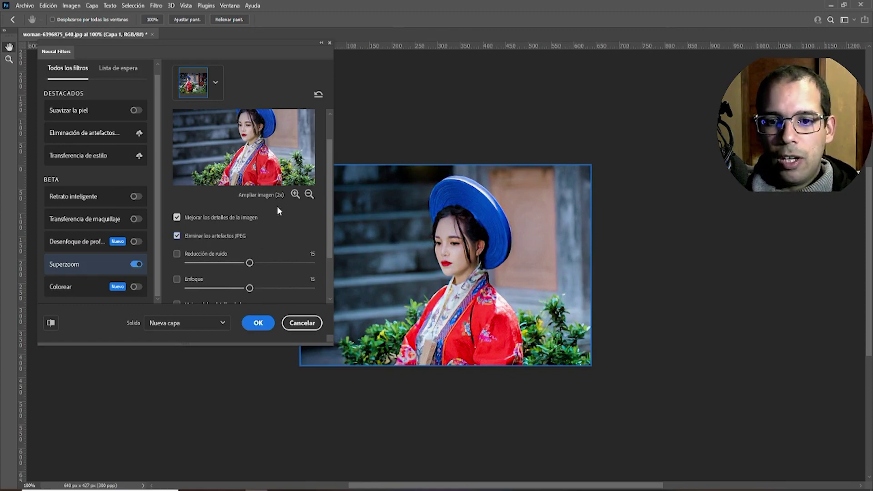
left_click_drag(327, 197, 328, 206)
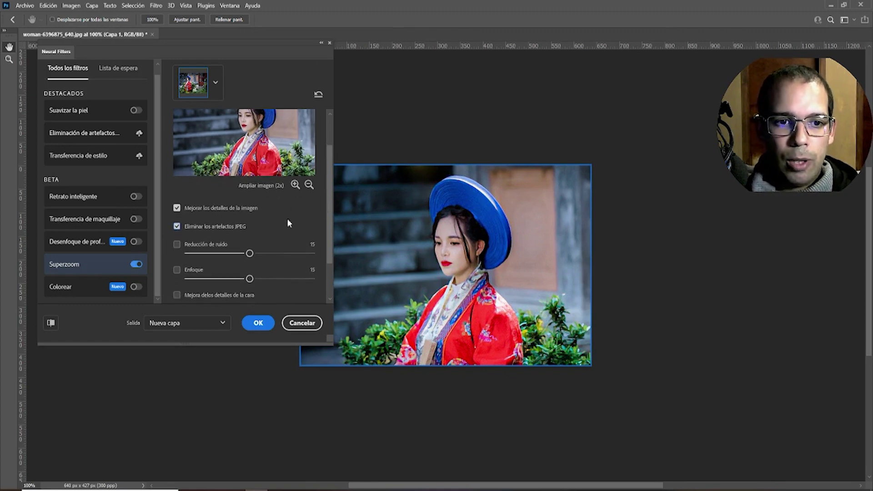
Enable Superzoom noise reduction and set it to 3
left_click(180, 246)
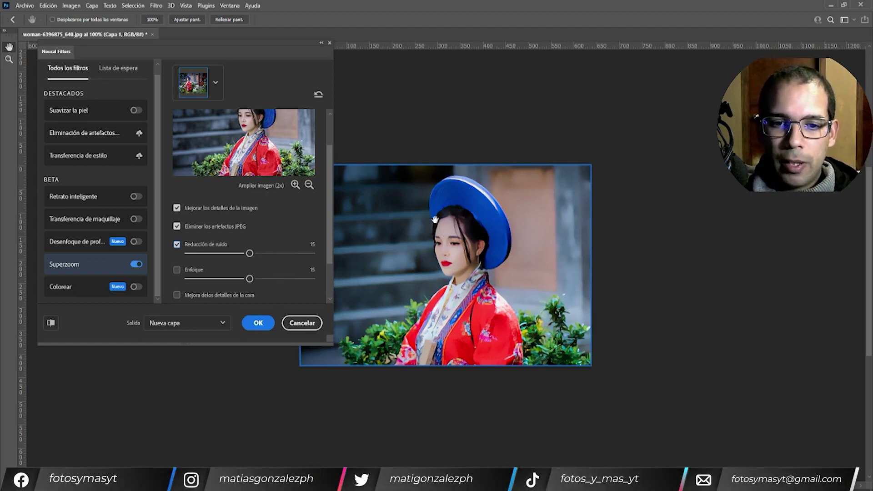
left_click_drag(229, 254, 224, 253)
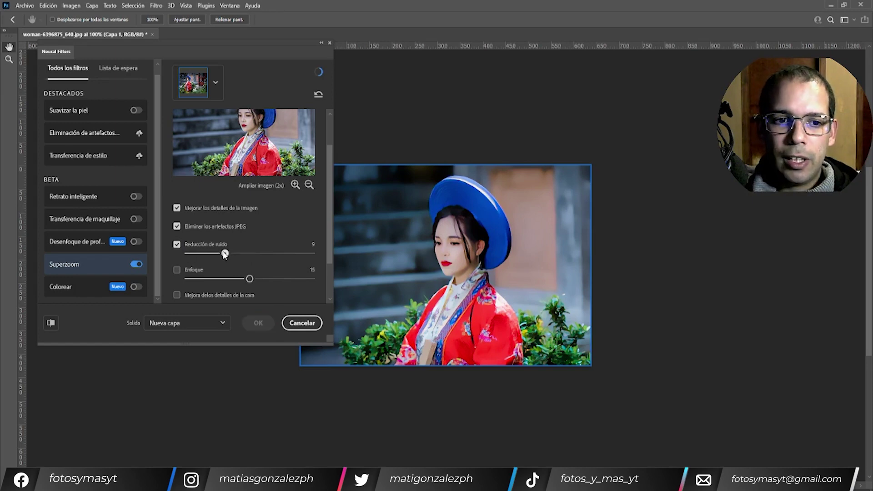
left_click_drag(228, 253, 204, 255)
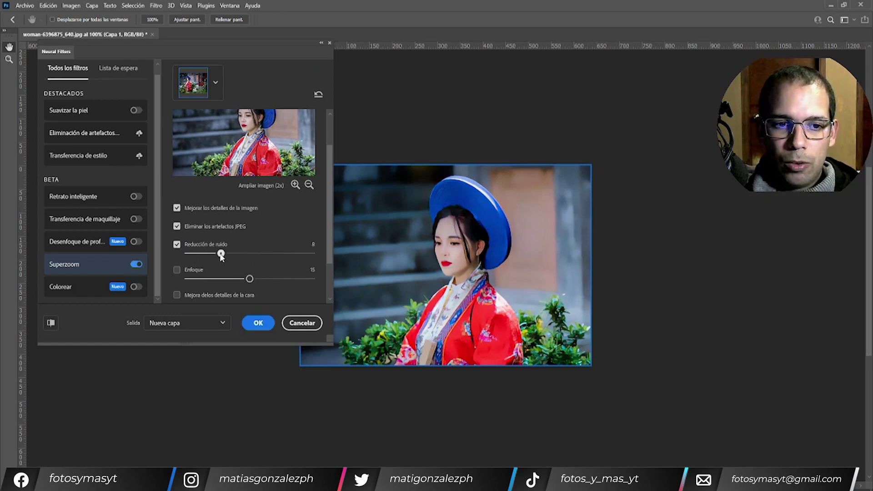
left_click_drag(205, 254, 201, 254)
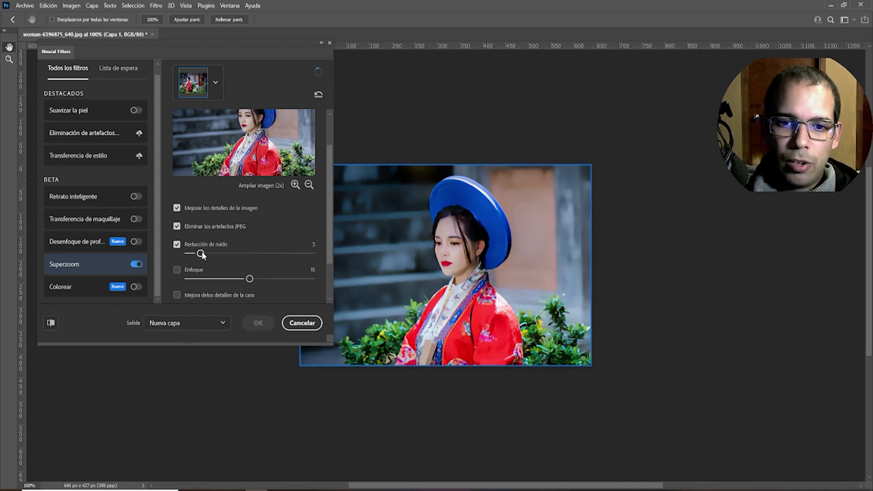
left_click(281, 254)
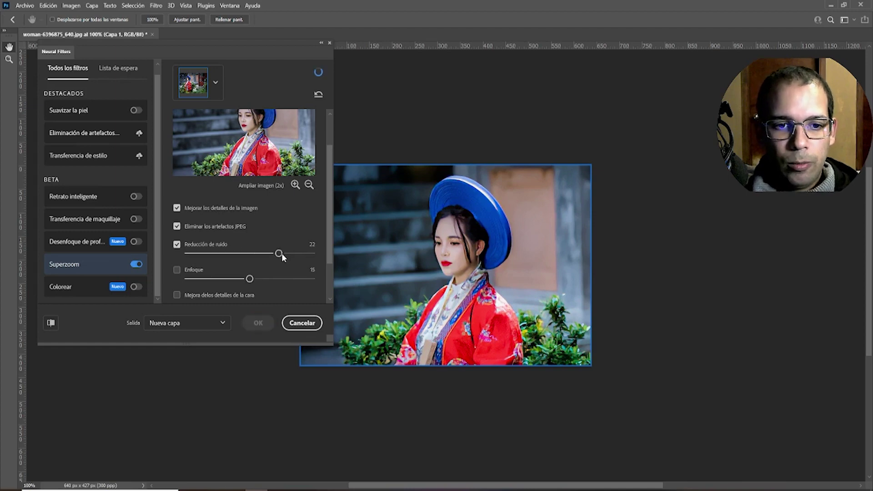
left_click(208, 253)
left_click(200, 253)
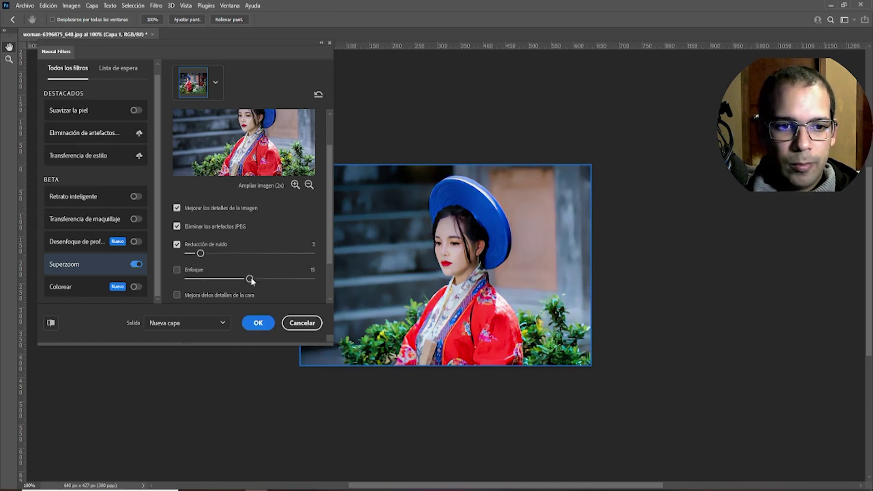
Enable sharpening at 11, leaving face detail enhancement switched off
scroll(258, 285, "down", 2)
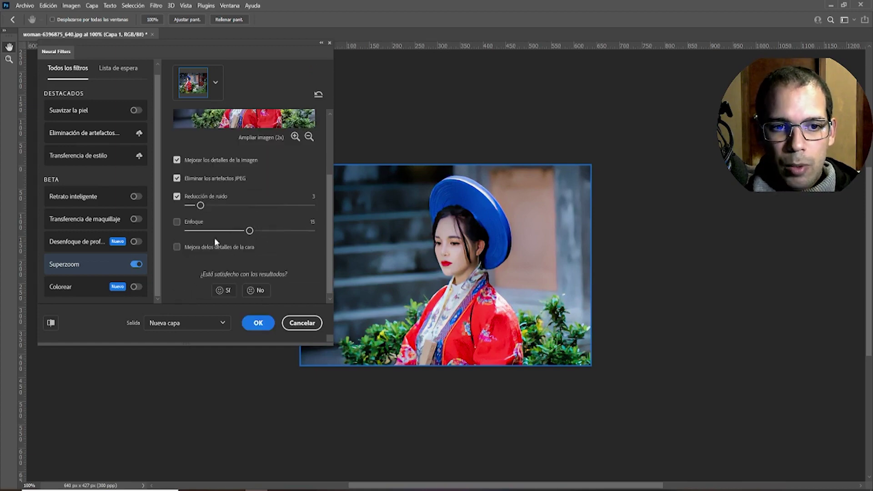
left_click(177, 222)
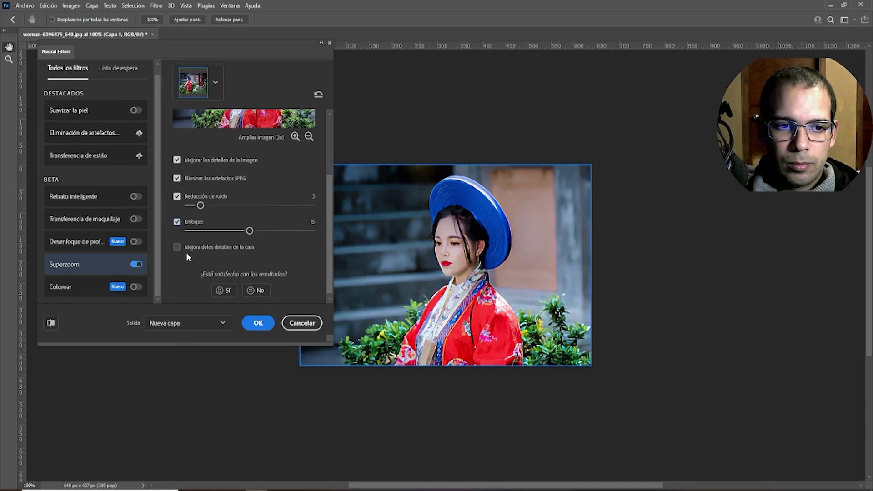
left_click_drag(236, 232, 233, 231)
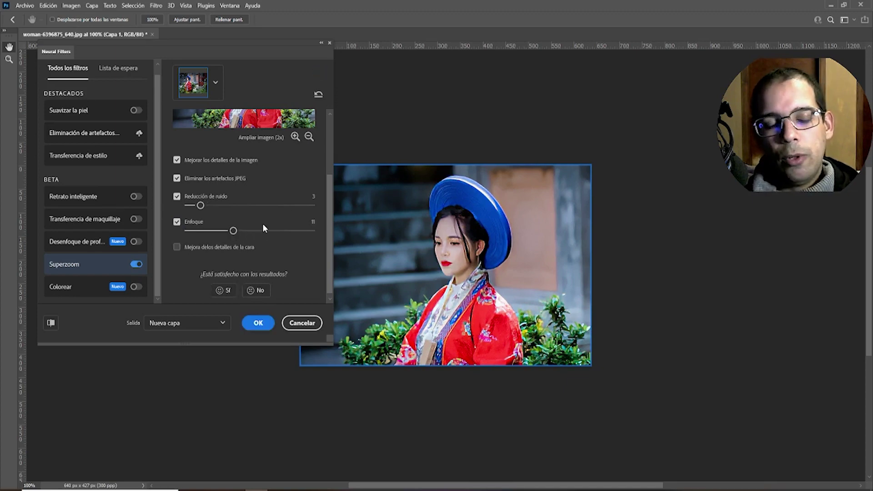
left_click(176, 251)
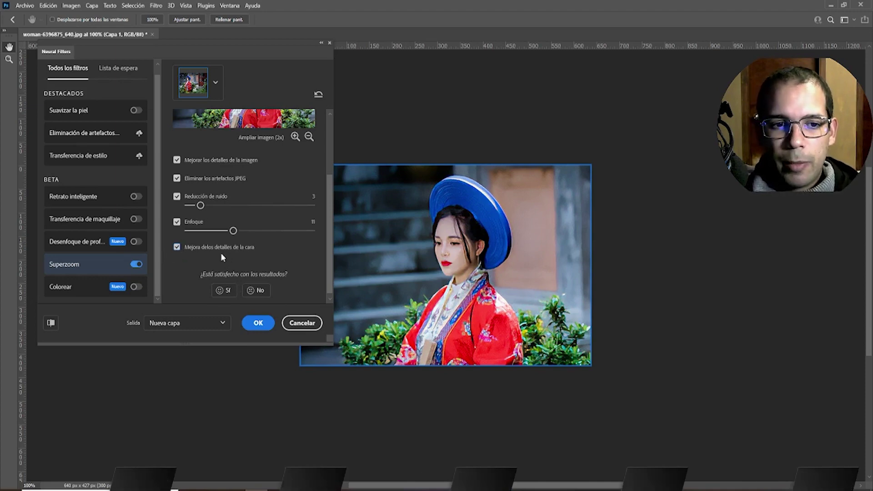
left_click(176, 248)
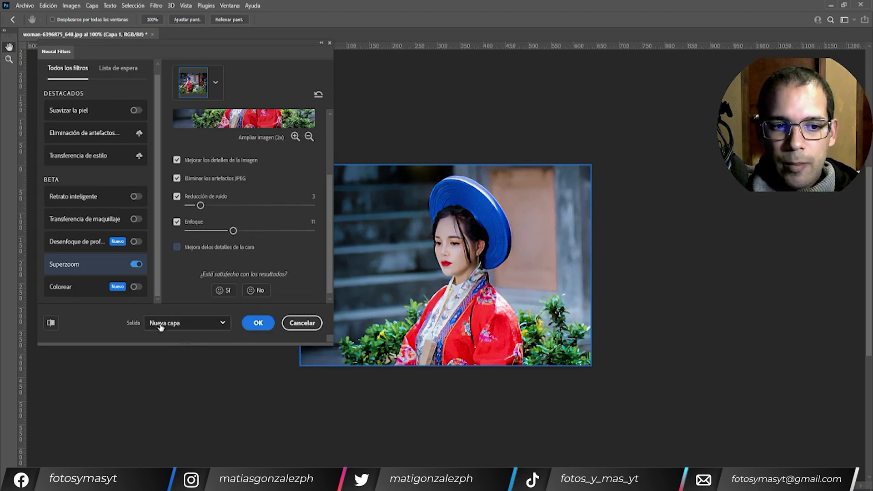
left_click(207, 329)
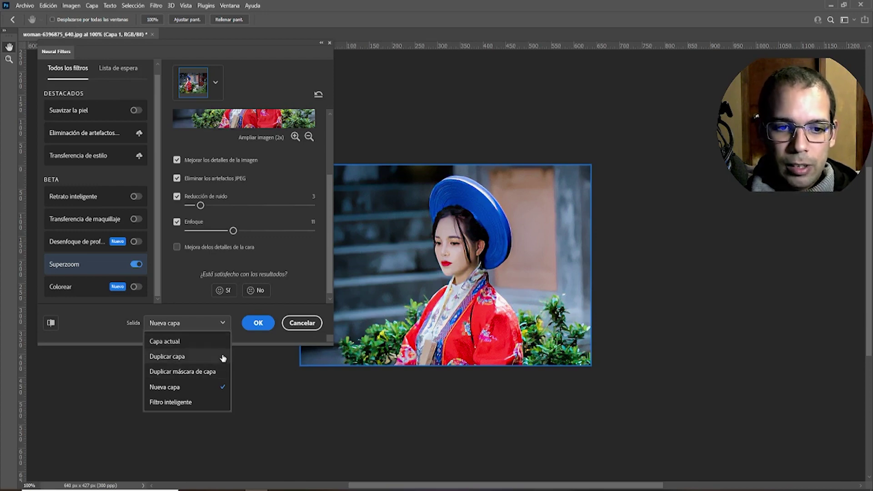
Set Superzoom output to Filtro inteligente and apply it to the photo
left_click(164, 402)
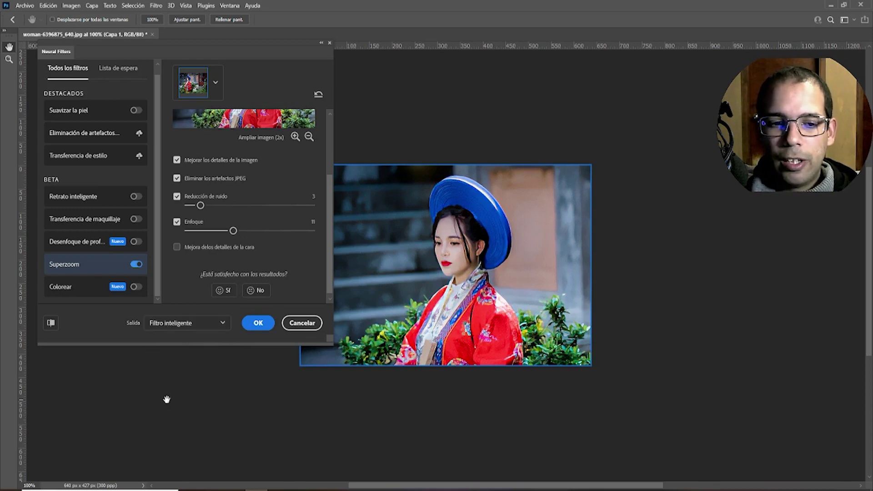
left_click(258, 322)
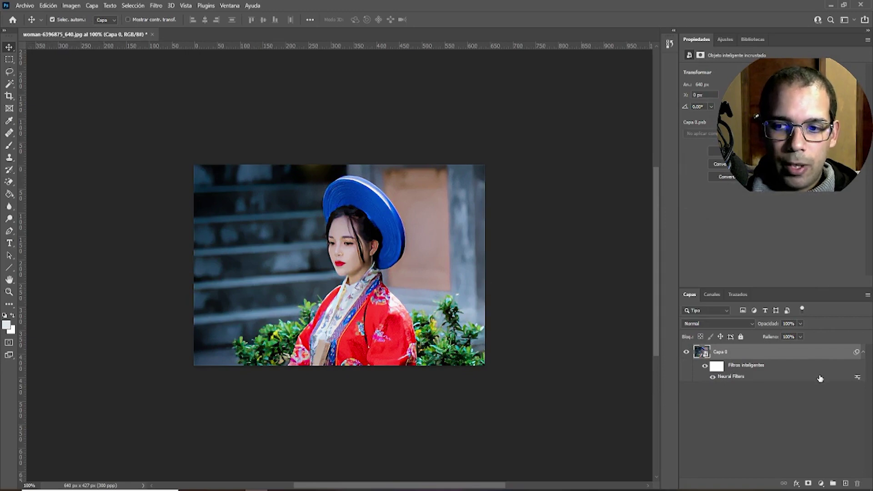
Compare the photo with the smart filter hidden and shown, then unlock the background layer
left_click(705, 366)
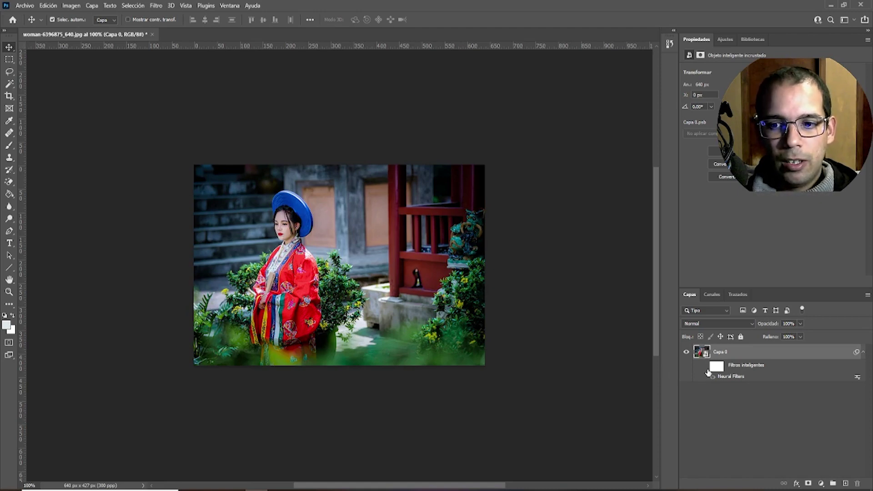
left_click(705, 367)
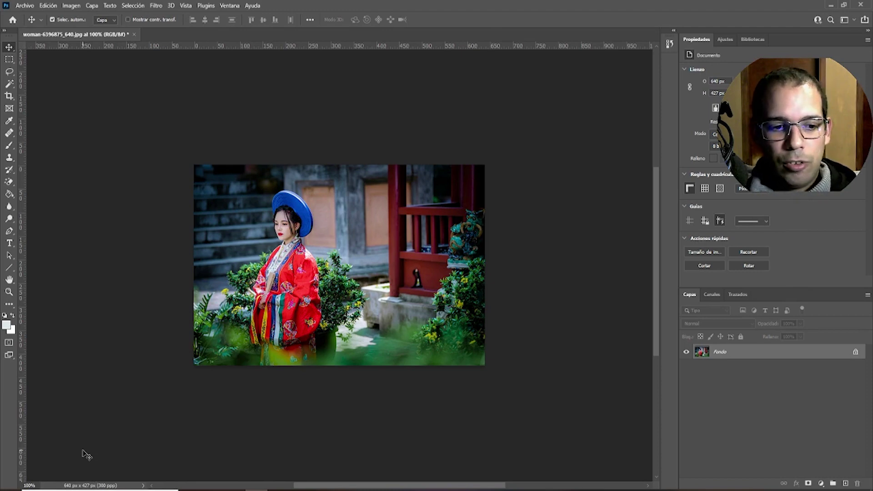
left_click(855, 353)
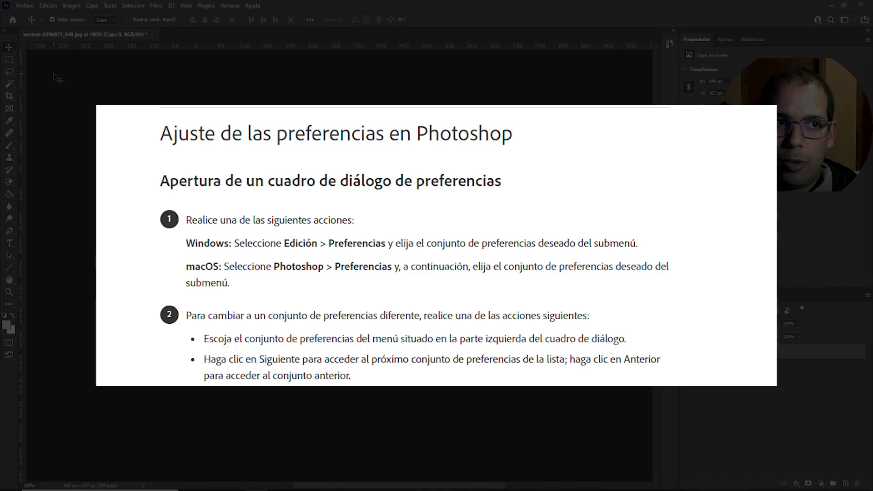
Open the Edición menu to reach the Preferencias submenu
left_click(53, 5)
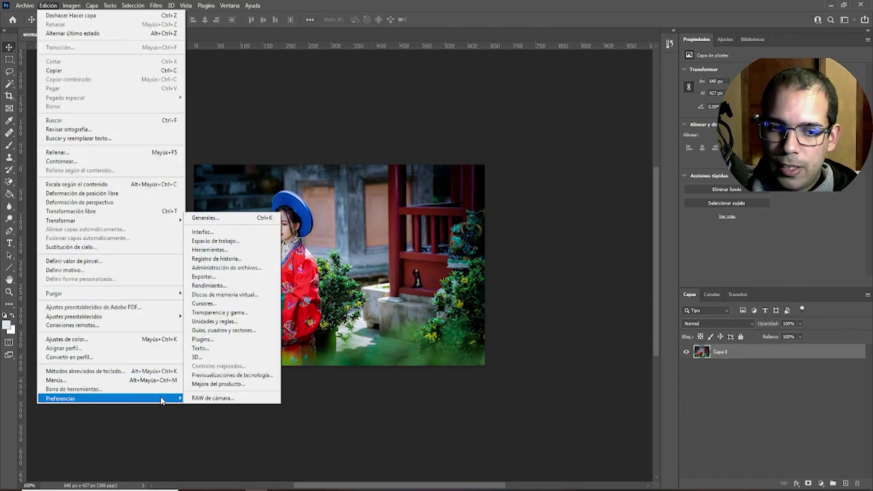
mouse_move(109, 398)
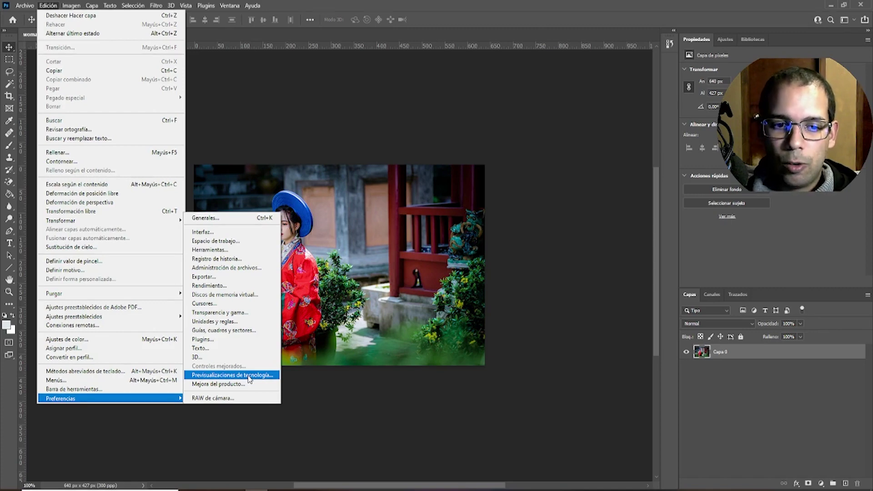
Enable Conservación de detalles 2.0 in Technology Previews and close the preferences
left_click(248, 376)
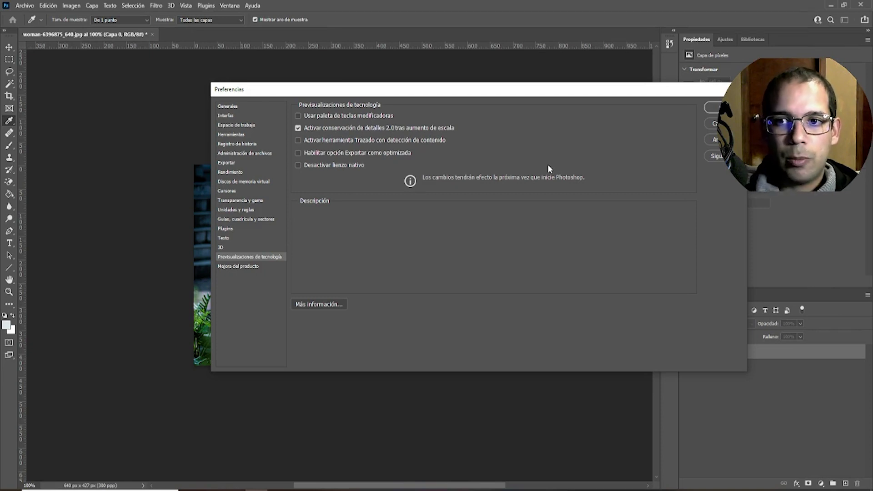
left_click(718, 109)
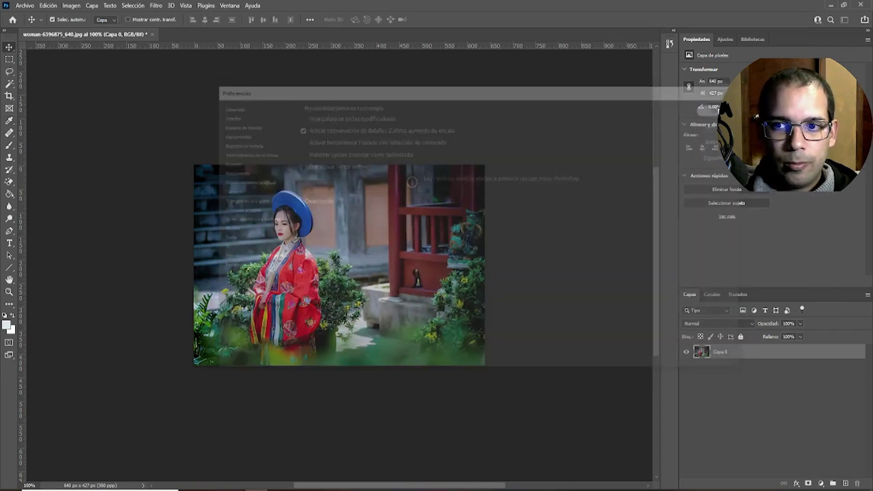
Open Tamaño de imagen for the 640 × 427 px photo and shift the dialog left
key("v")
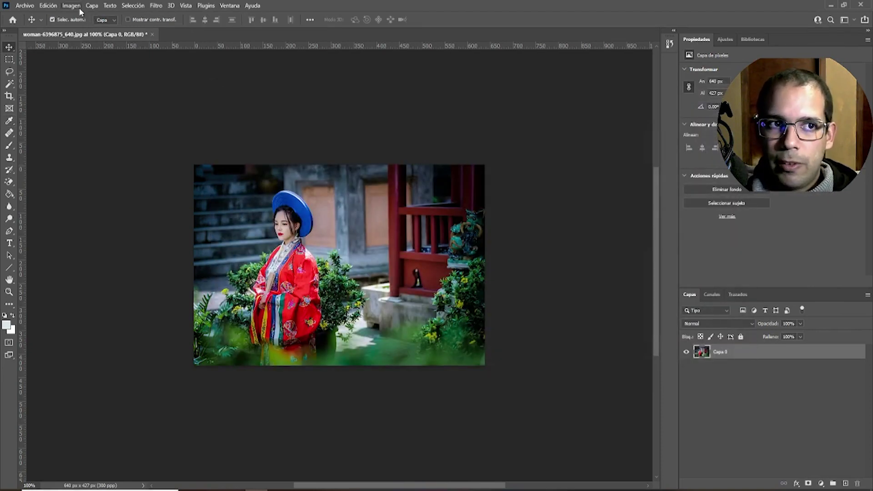
left_click(71, 6)
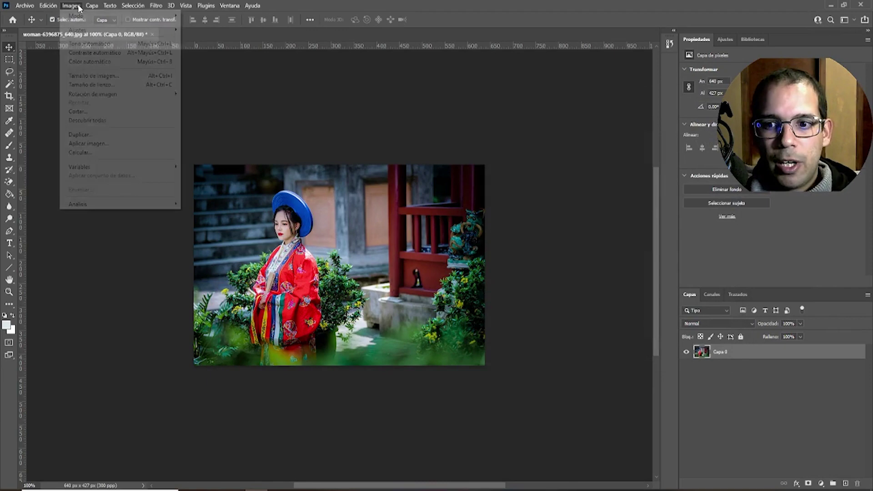
left_click(96, 76)
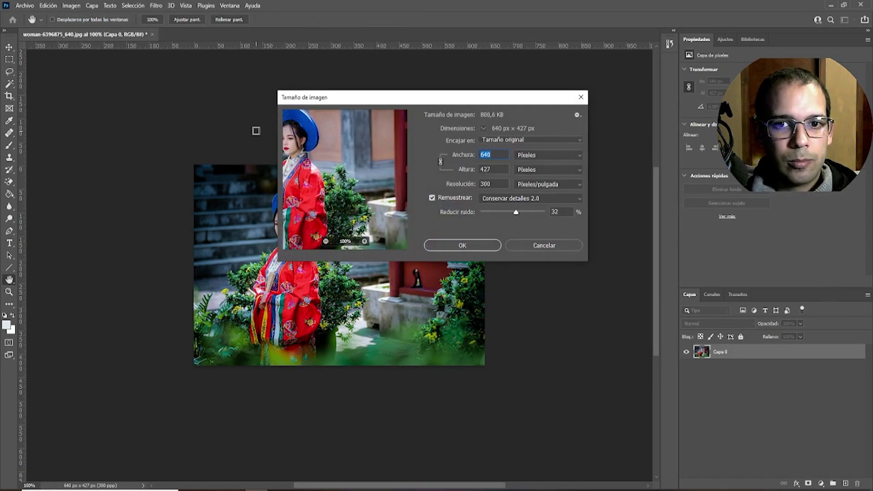
left_click_drag(488, 101, 476, 101)
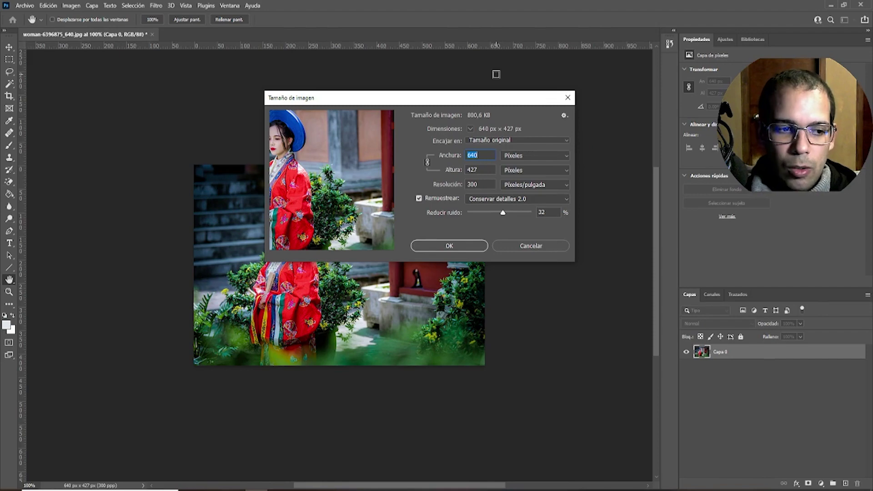
Set Anchura to 1280 with proportions linked, giving 1280 × 854 px
type("1280")
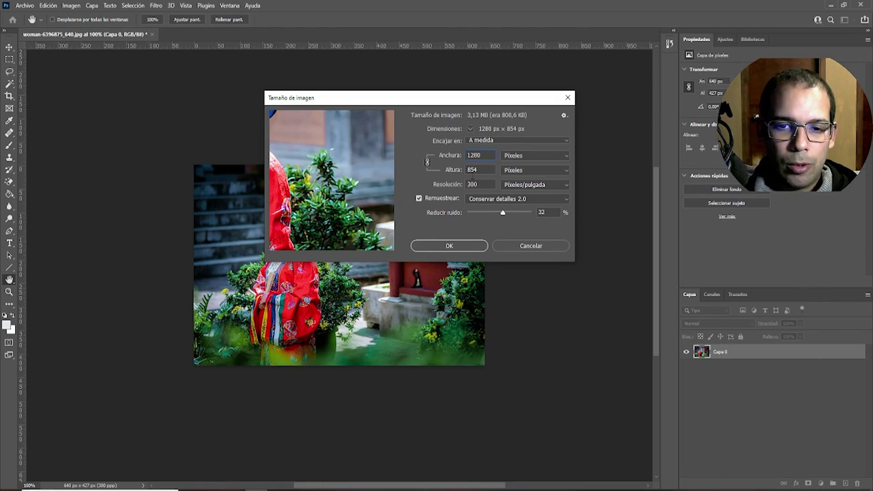
left_click(428, 162)
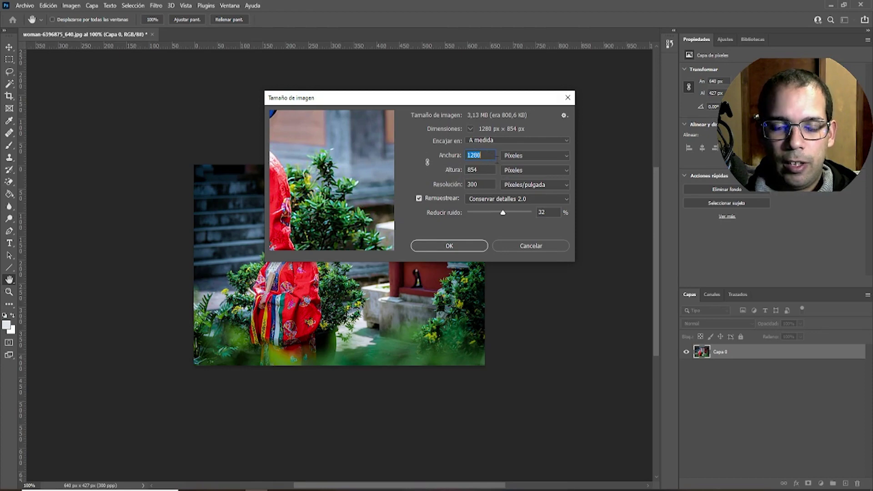
type("1300")
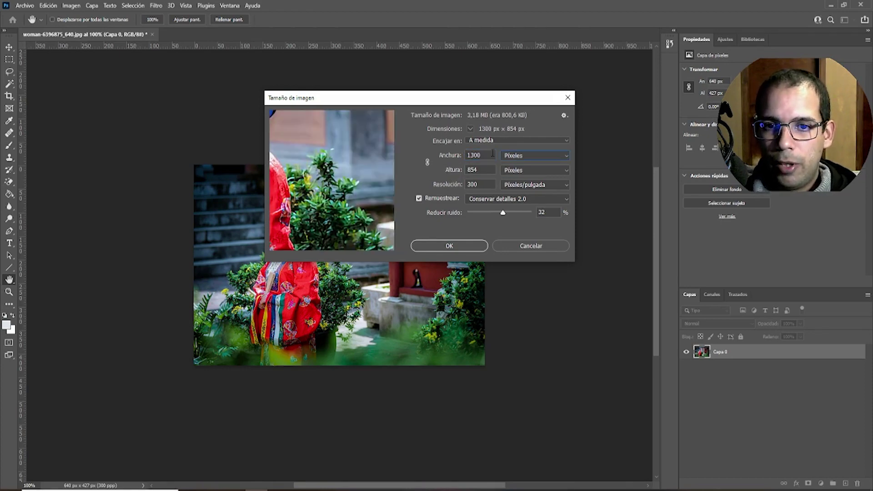
double_click(491, 155)
type("1")
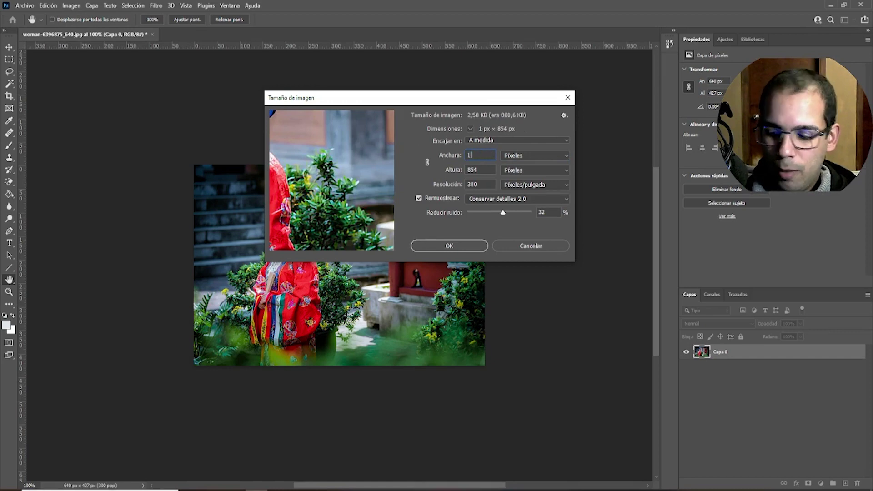
type("280")
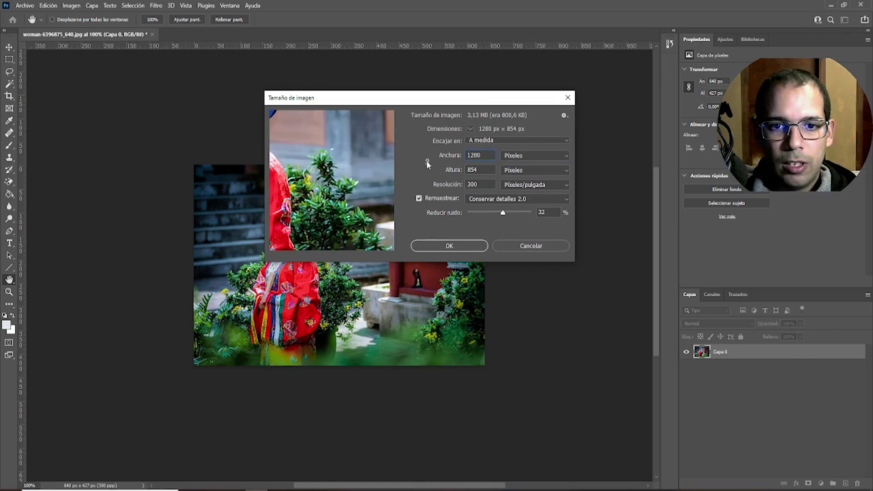
key("ctrl+z")
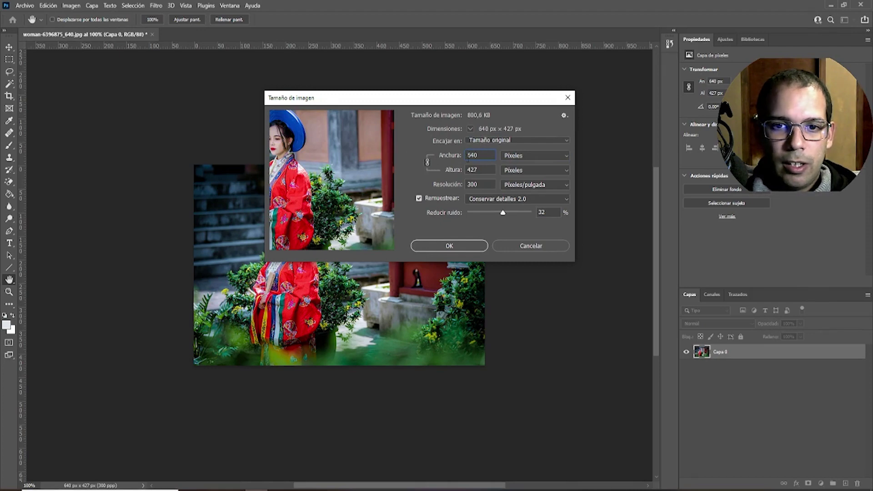
type("1280")
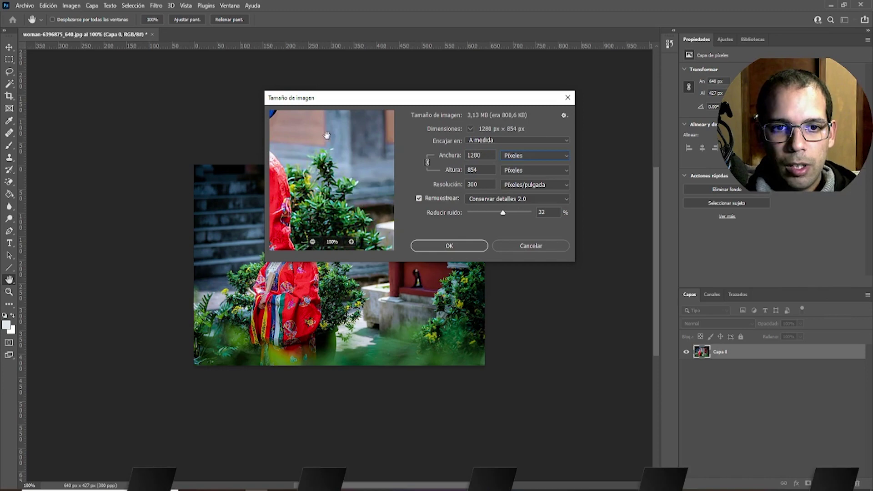
mouse_move(291, 113)
left_mouse_down()
mouse_move(368, 167)
mouse_move(358, 170)
left_mouse_up()
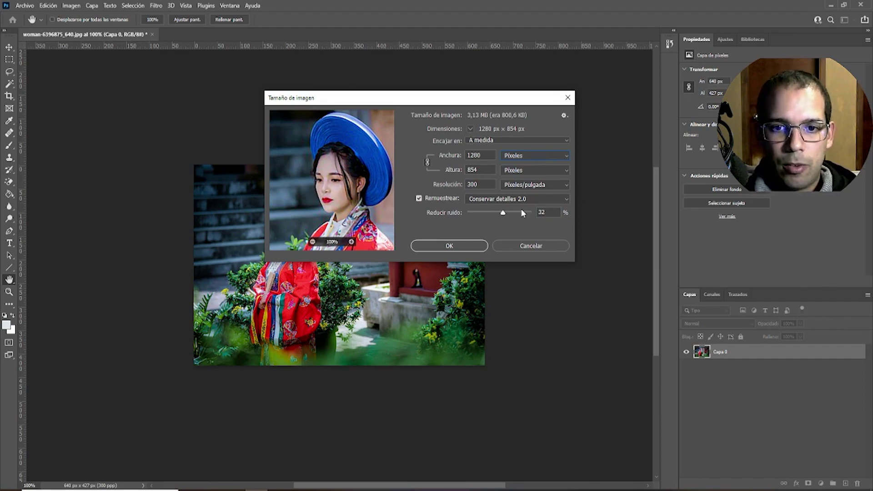
Set Reducir ruido to 41% and apply the 1280 × 854 px enlargement
left_click_drag(507, 212, 508, 212)
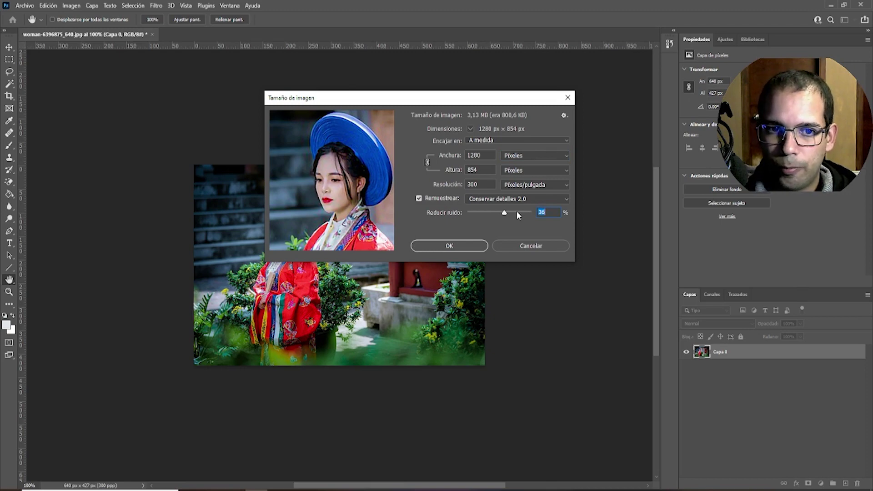
left_click_drag(507, 213, 508, 213)
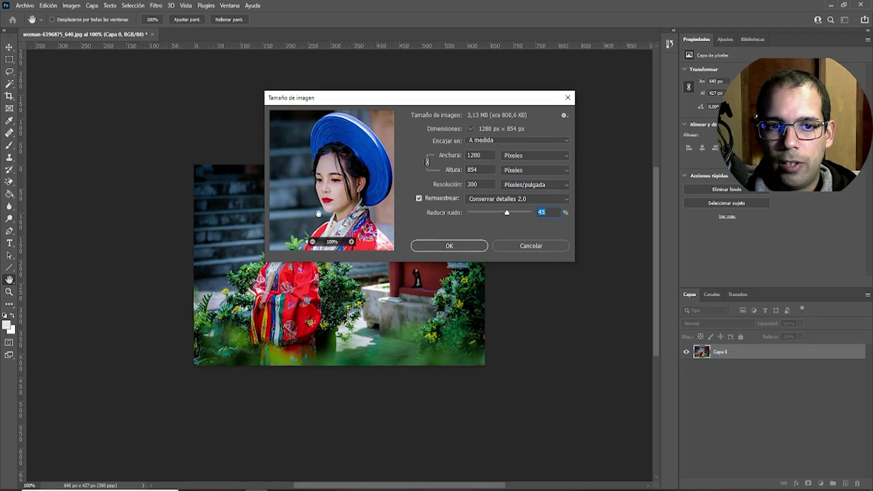
left_click_drag(508, 214, 537, 214)
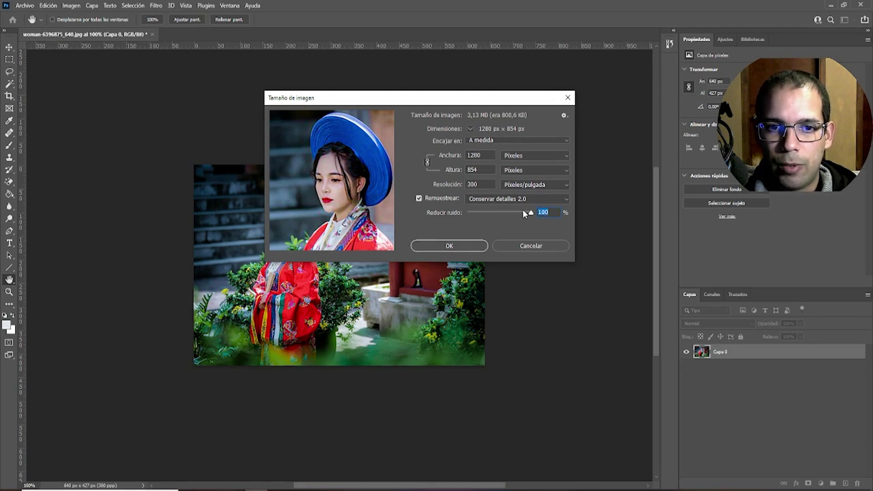
left_click_drag(523, 210, 503, 215)
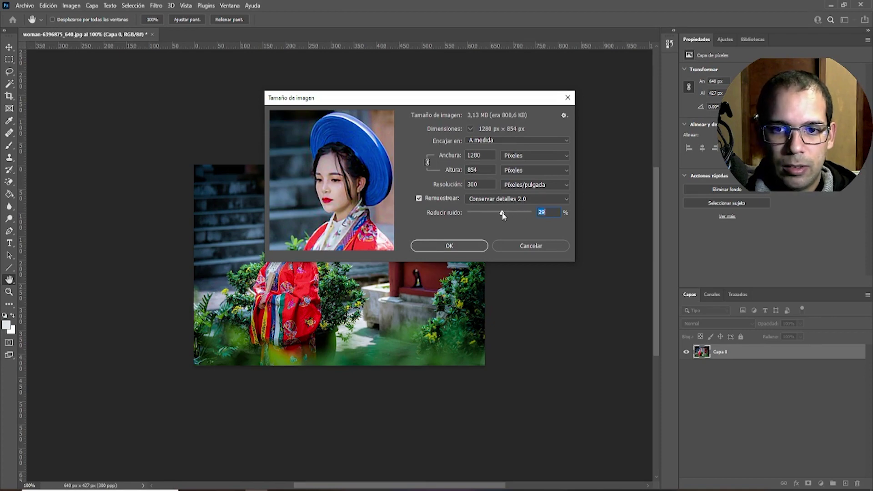
left_click_drag(503, 215, 459, 210)
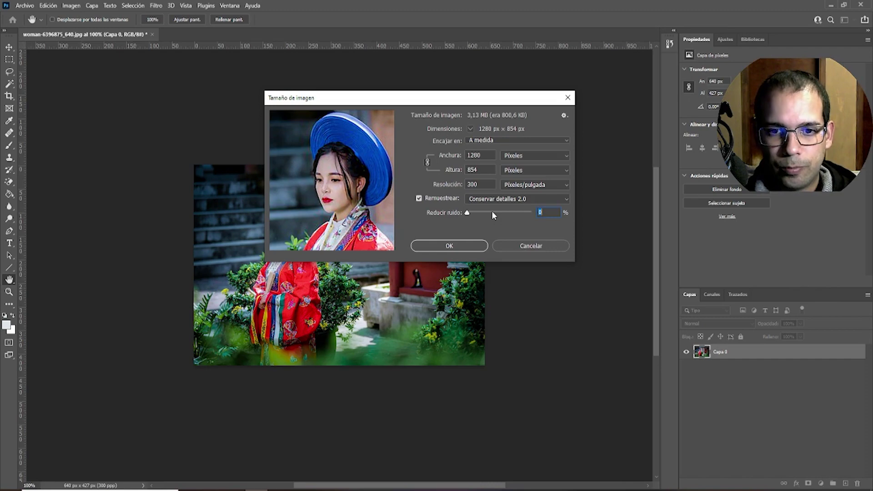
left_click_drag(492, 212, 500, 213)
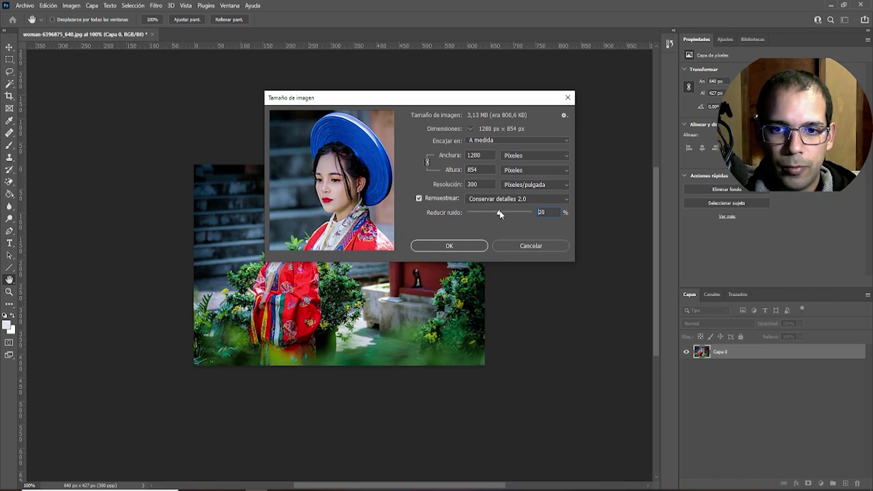
left_click_drag(506, 212, 508, 210)
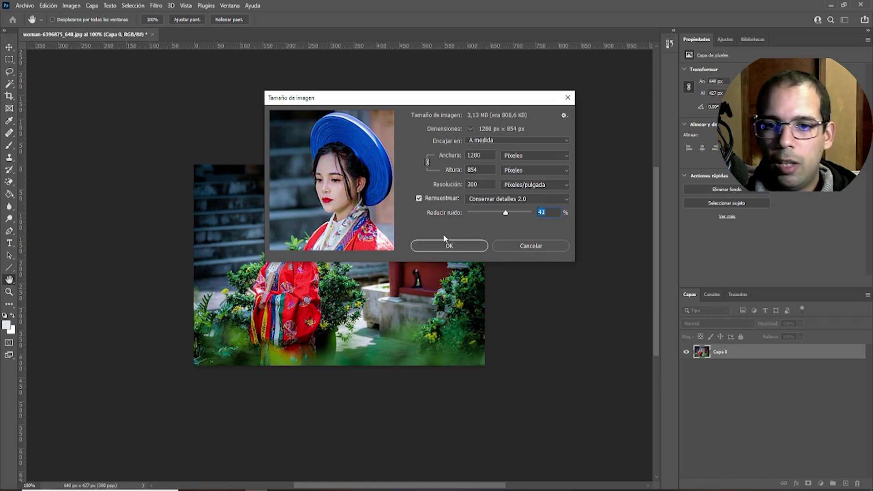
left_click(447, 249)
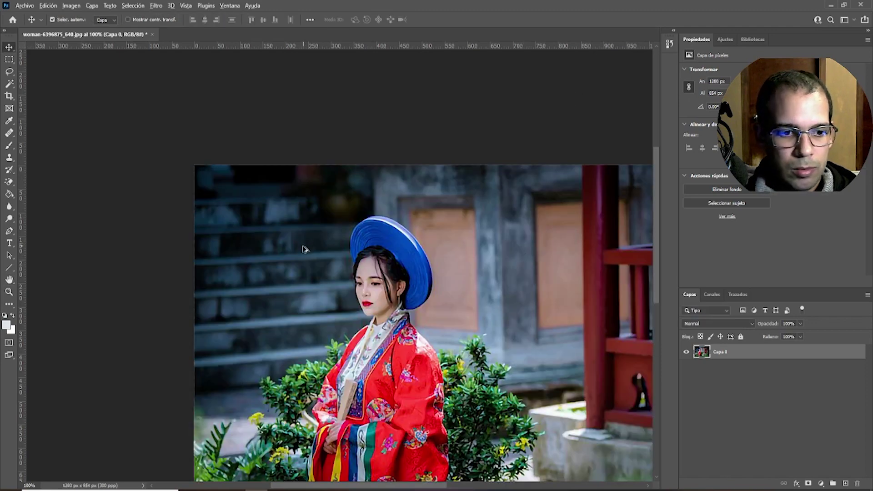
Scroll over the canvas to inspect the photo enlarged to 1280 × 854 px with Preserve Details 2.0
scroll(304, 249, "down", 3)
scroll(311, 258, "down", 1)
scroll(312, 259, "down", 2)
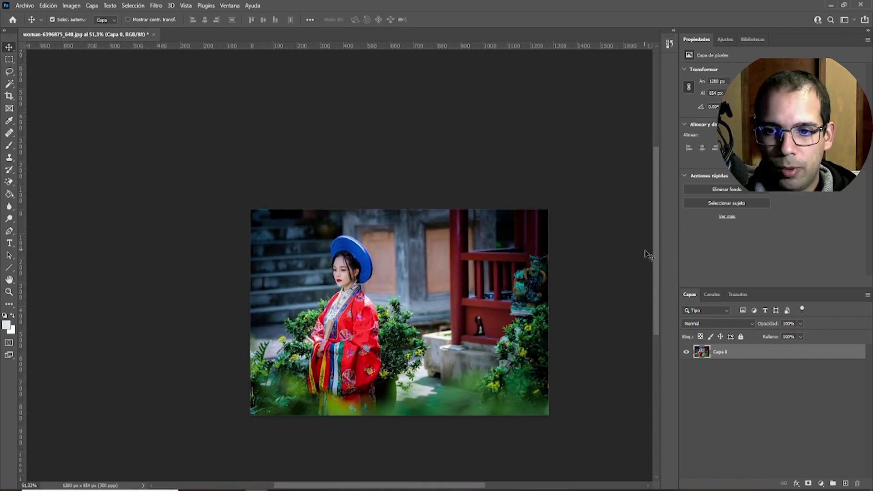
scroll(655, 273, "down", 1)
scroll(591, 276, "down", 2)
scroll(512, 264, "up", 2)
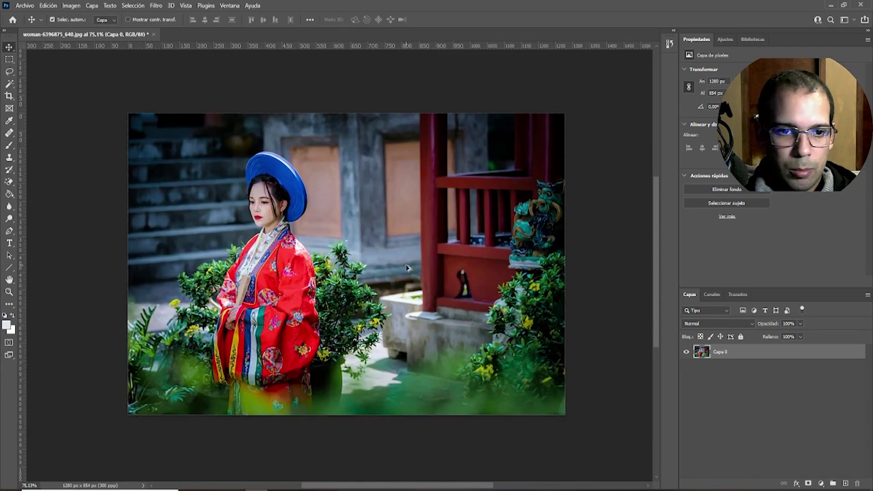
scroll(408, 268, "up", 1)
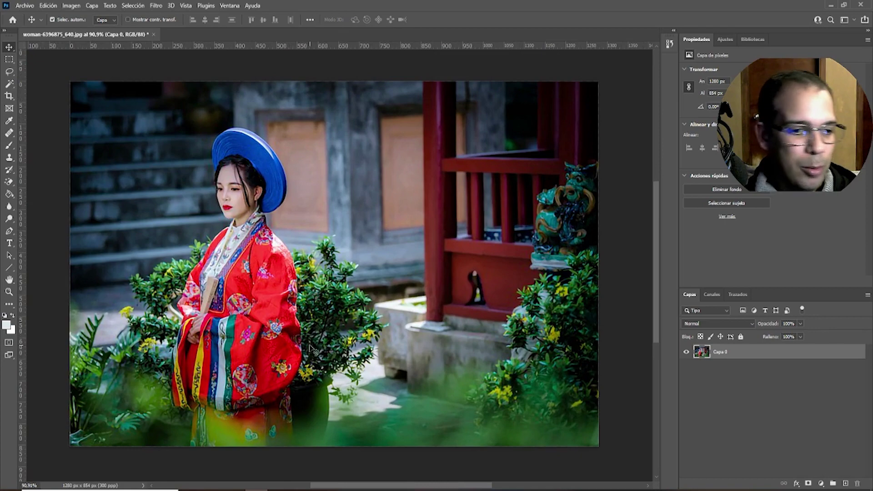